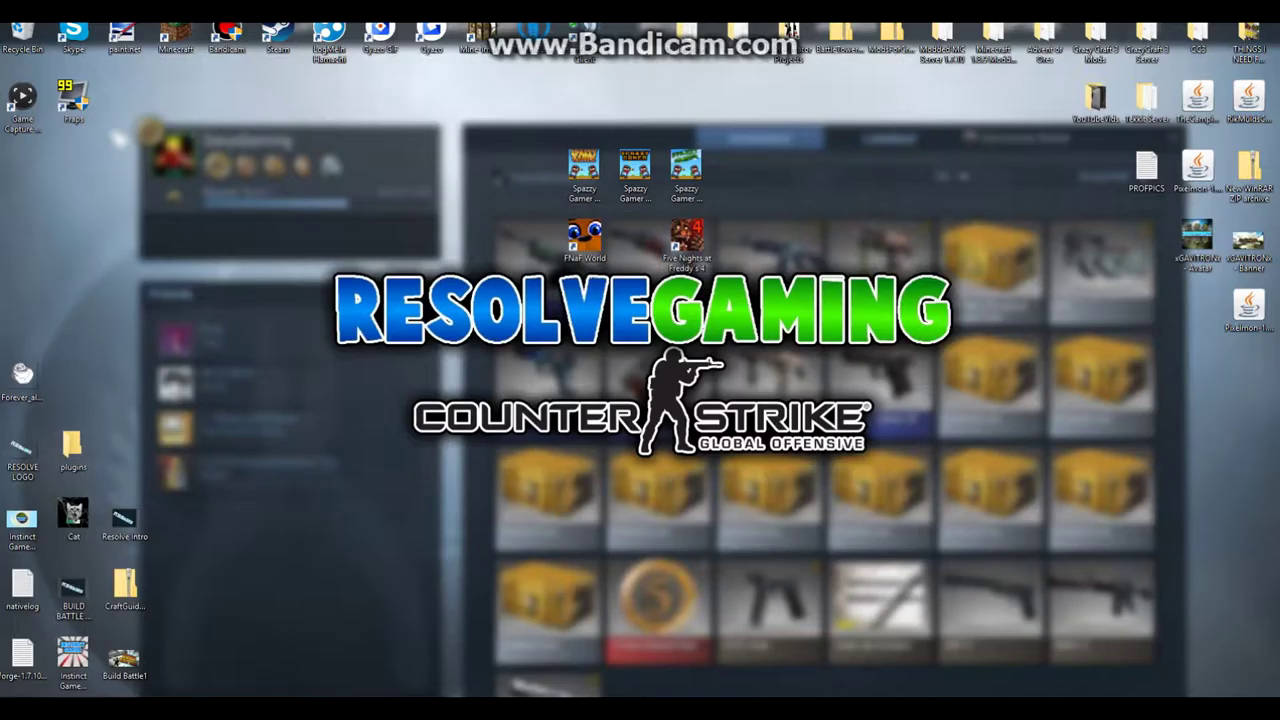
Step: Show the WinRAR download page in the browser and return to the desktop
mouse_move(312, 708)
click(236, 656)
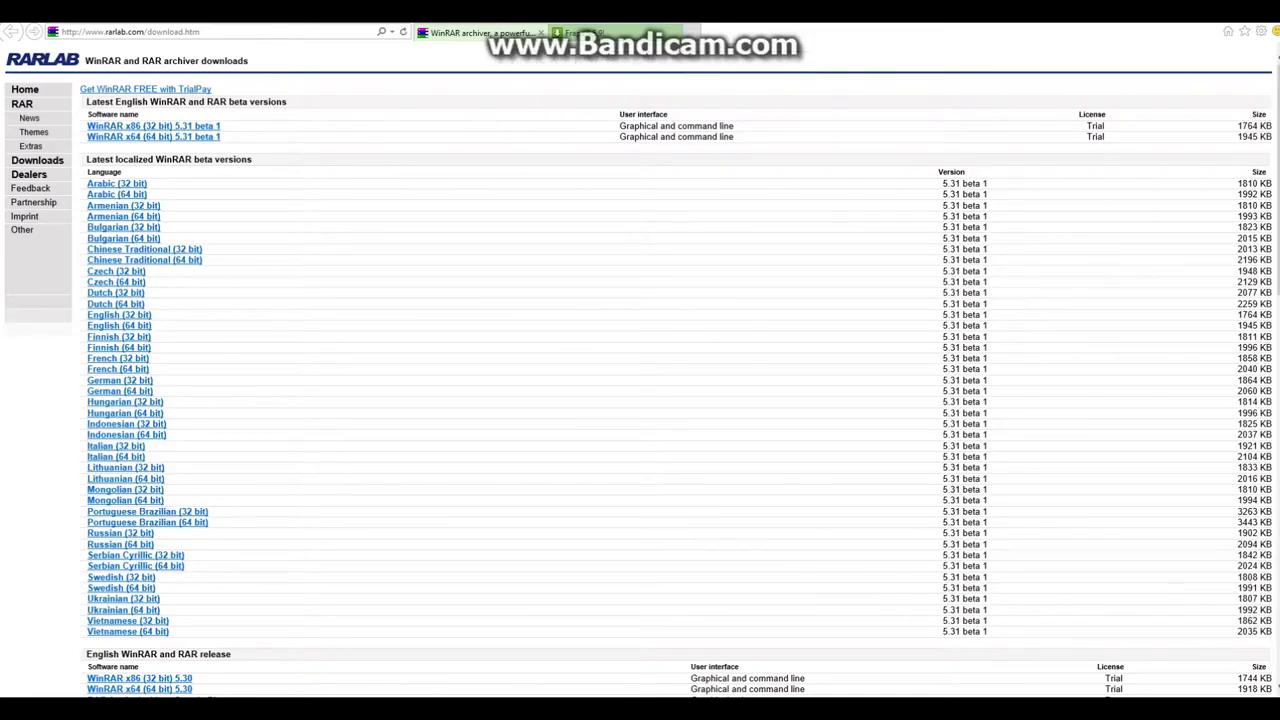
key(super+d)
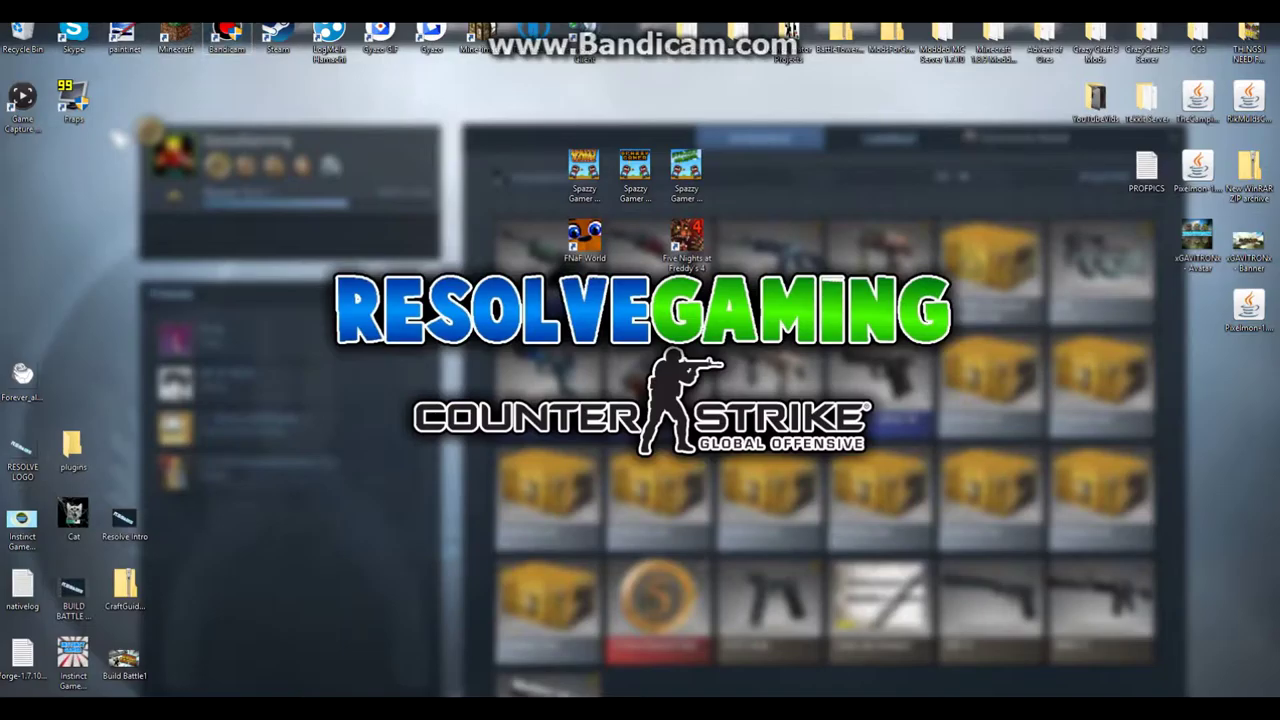
Step: Look at the Sakura Swim Club WinRAR archive in the Documents folder and close the folder window
key(super+e)
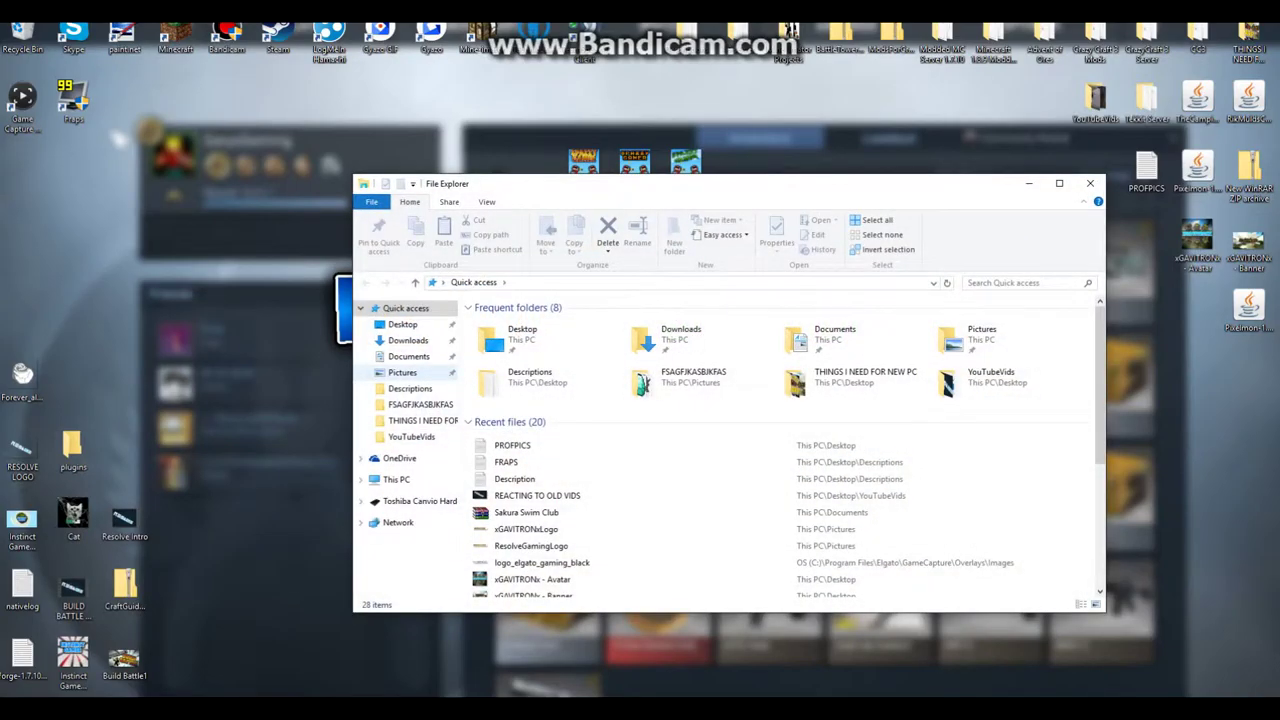
click(408, 356)
click(517, 449)
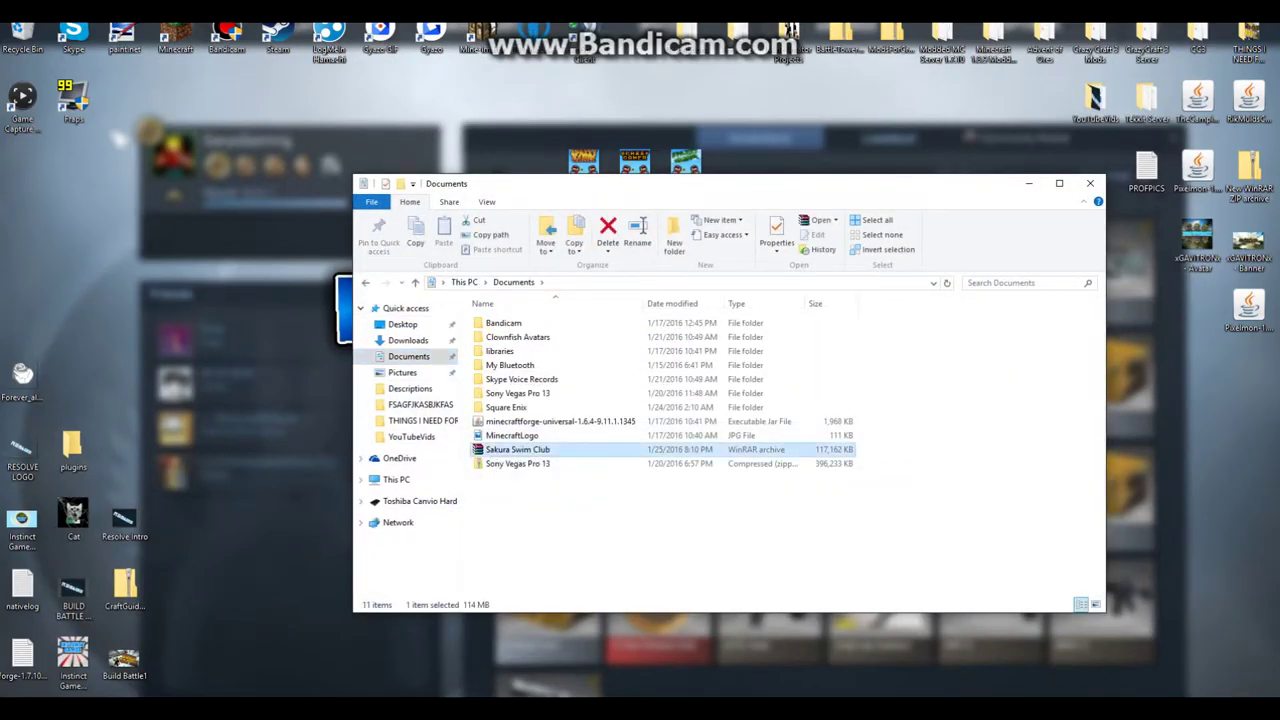
click(640, 520)
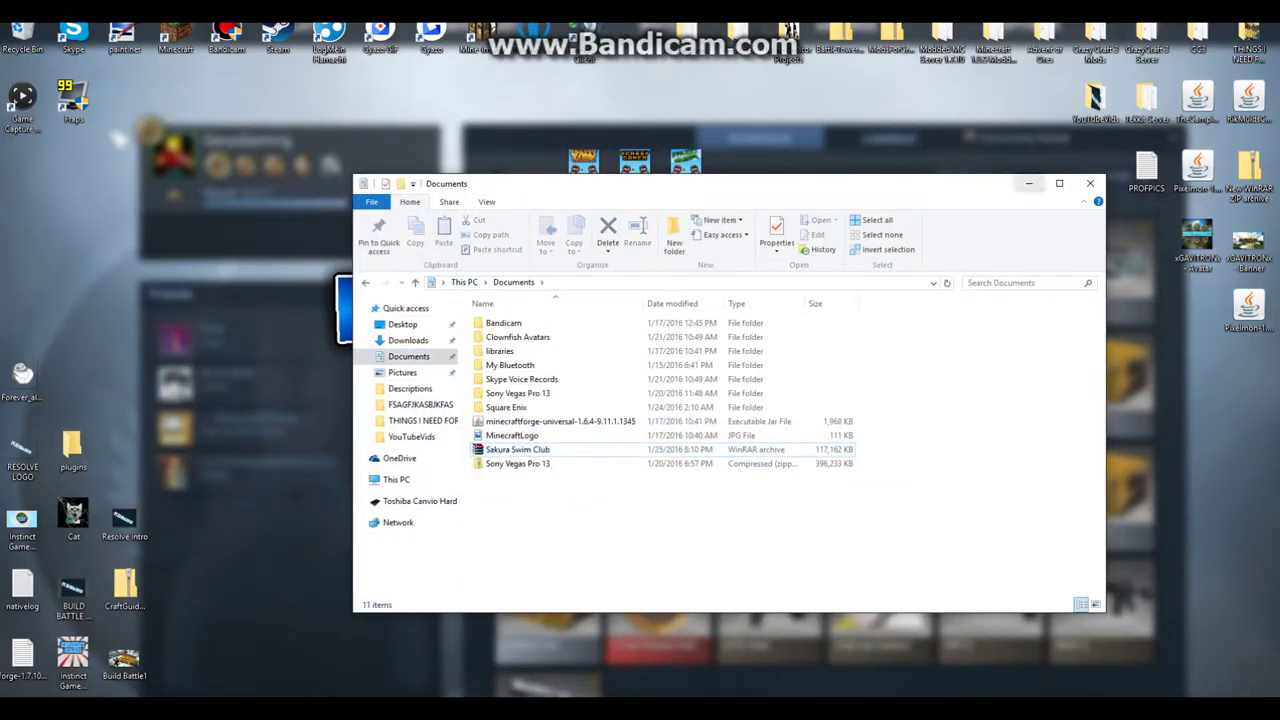
click(1090, 183)
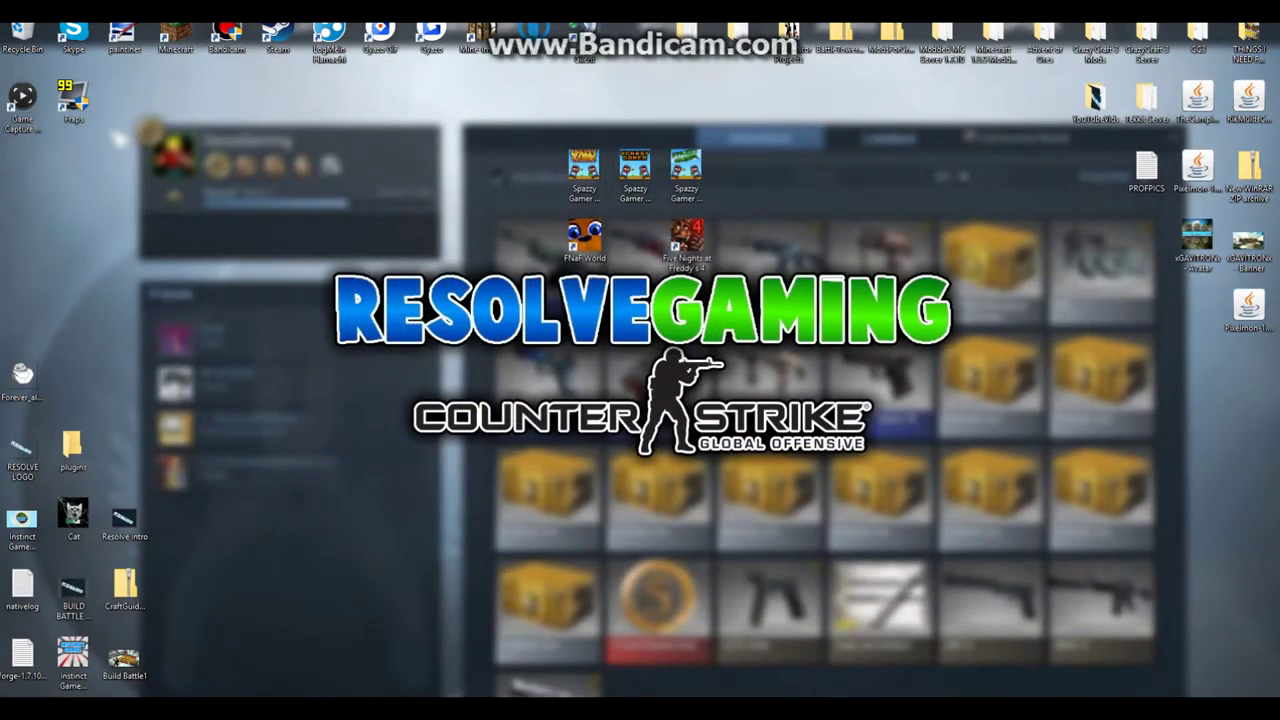
Step: Switch back to the browser and close the WinRAR download page to get to the Fraps 3.5.9! MediaFire page
drag(570, 88, 708, 143)
mouse_move(312, 708)
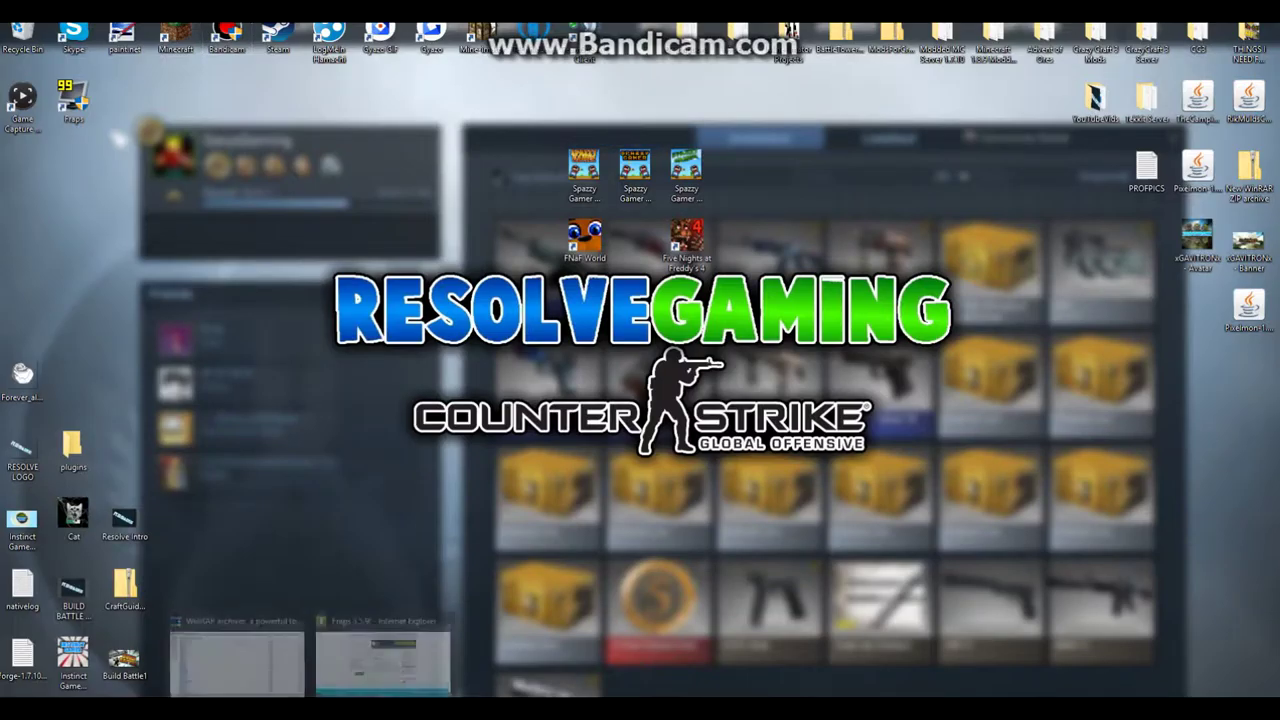
click(237, 660)
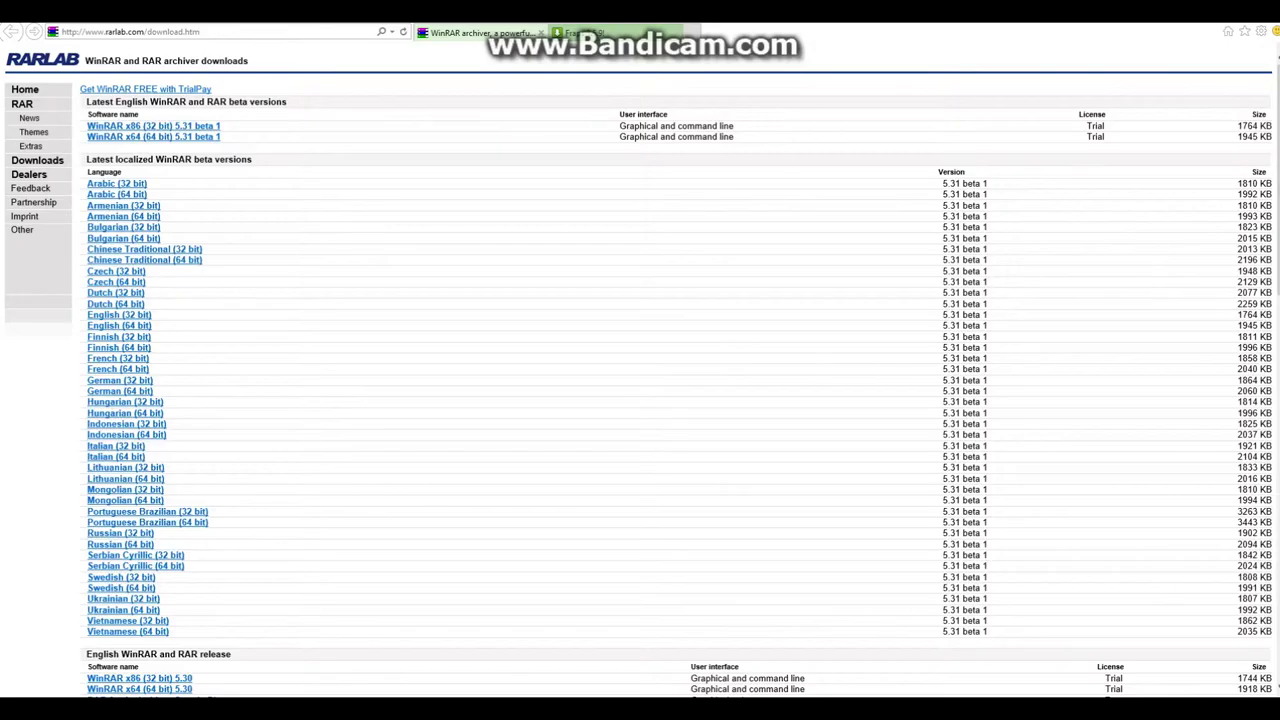
click(541, 33)
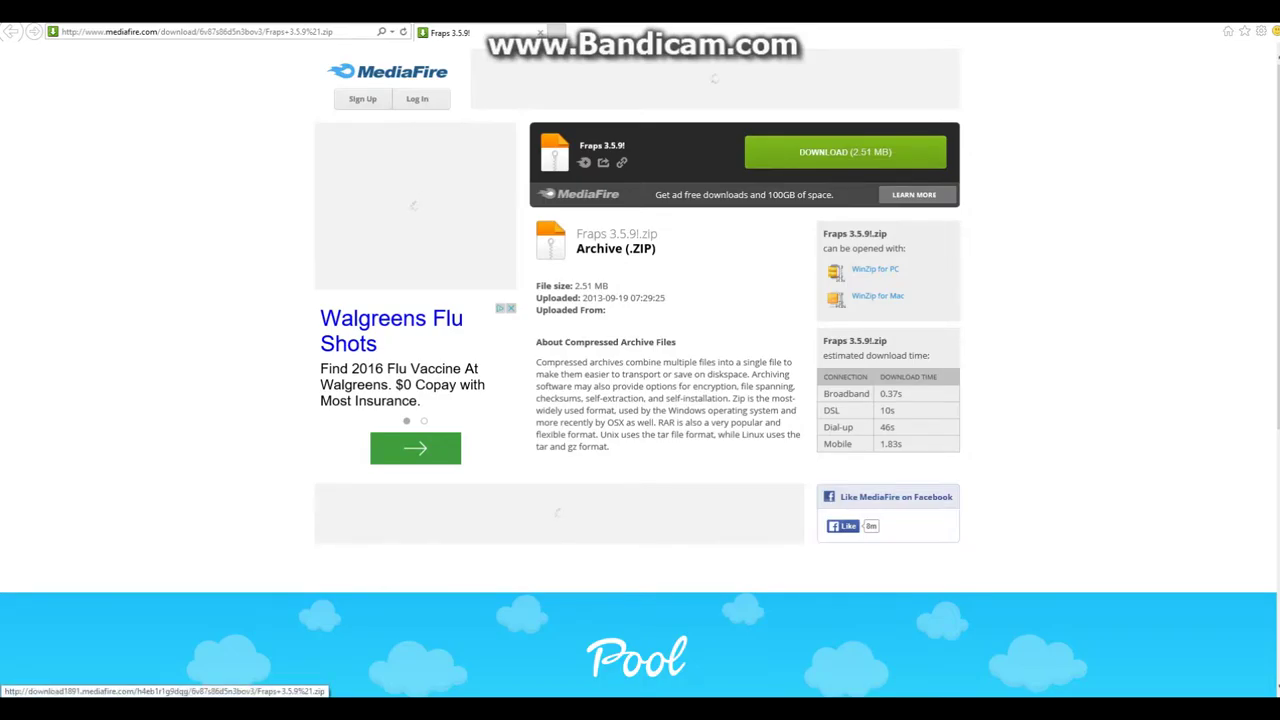
Step: Download and save Fraps 3.5.9!.zip from MediaFire, closing the Update pop-up window
click(845, 152)
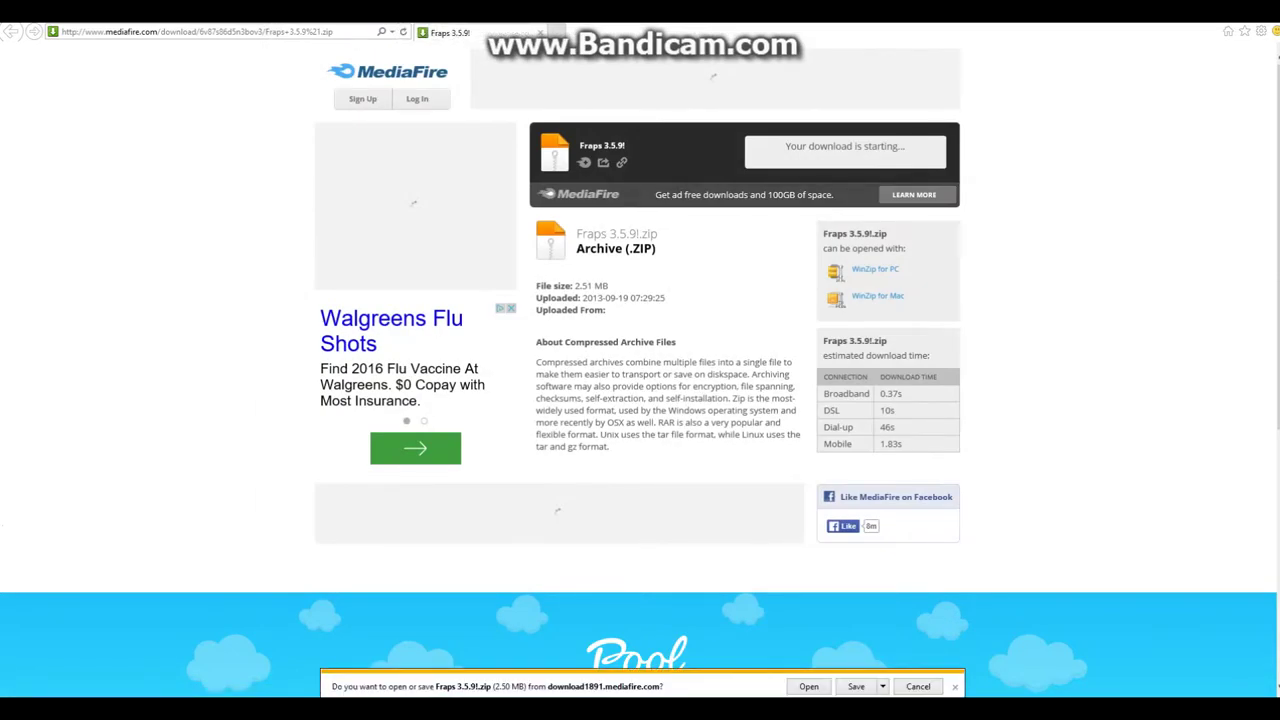
mouse_move(310, 708)
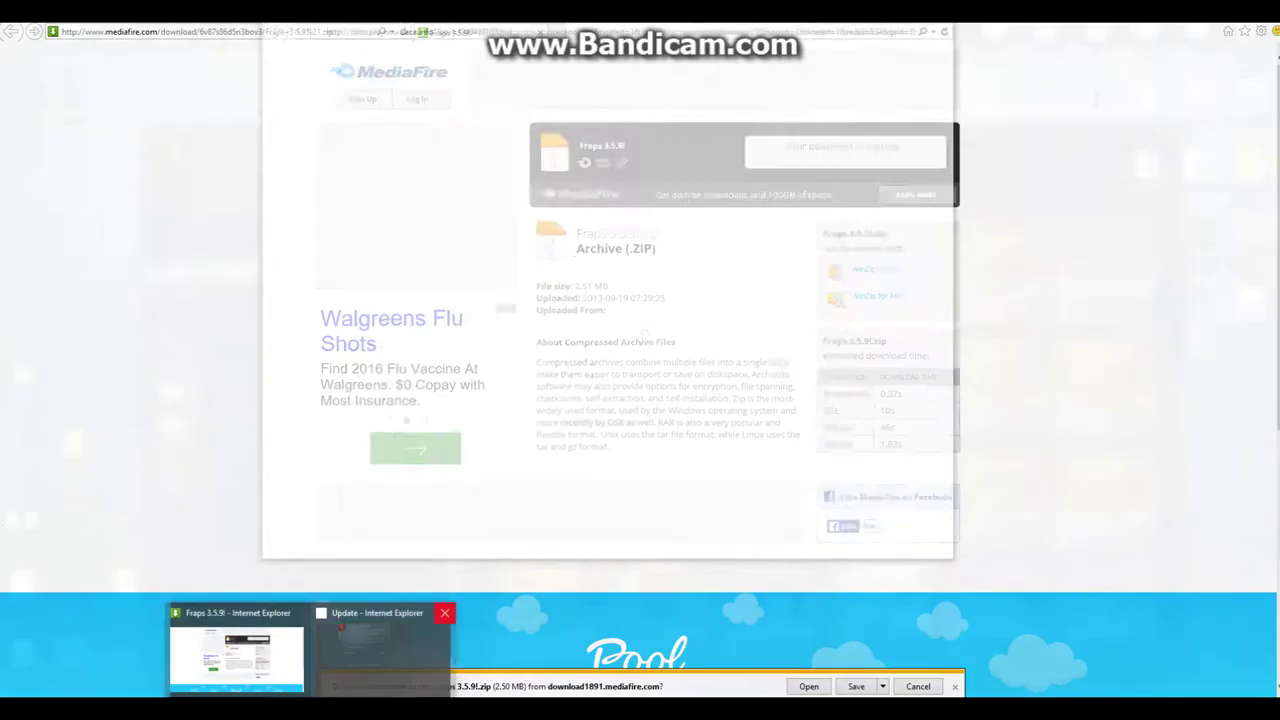
click(445, 614)
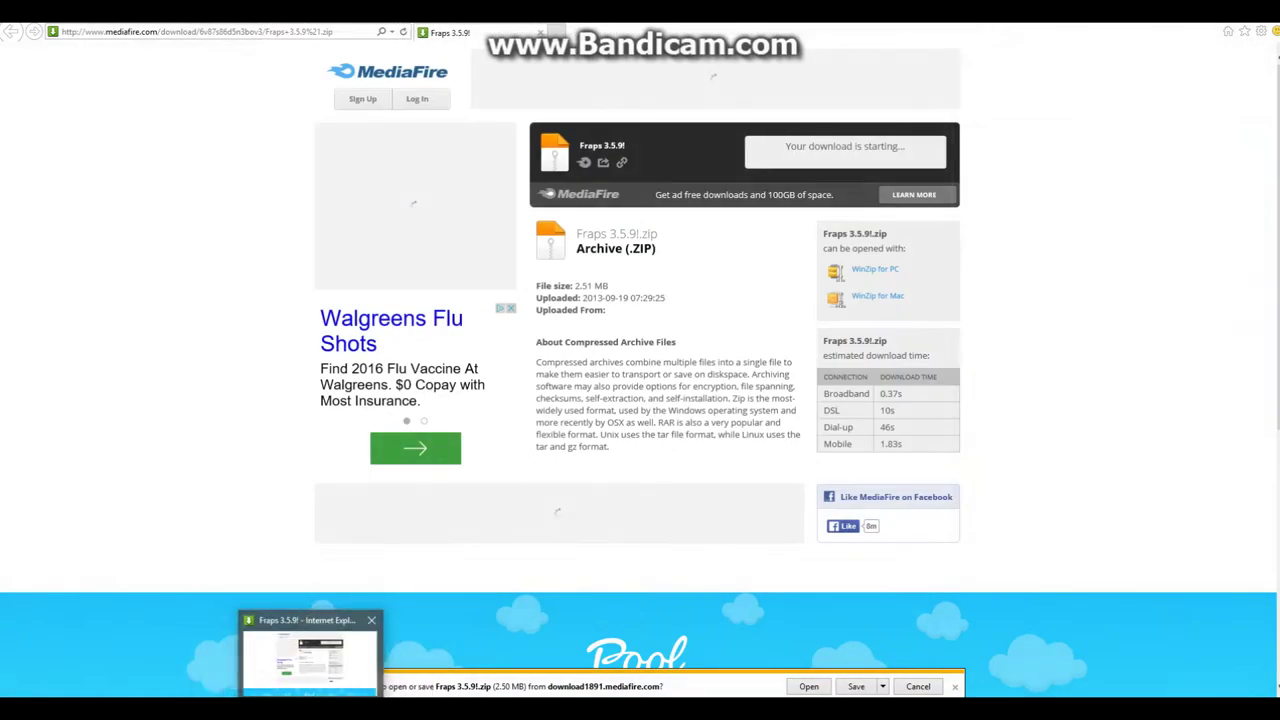
click(857, 687)
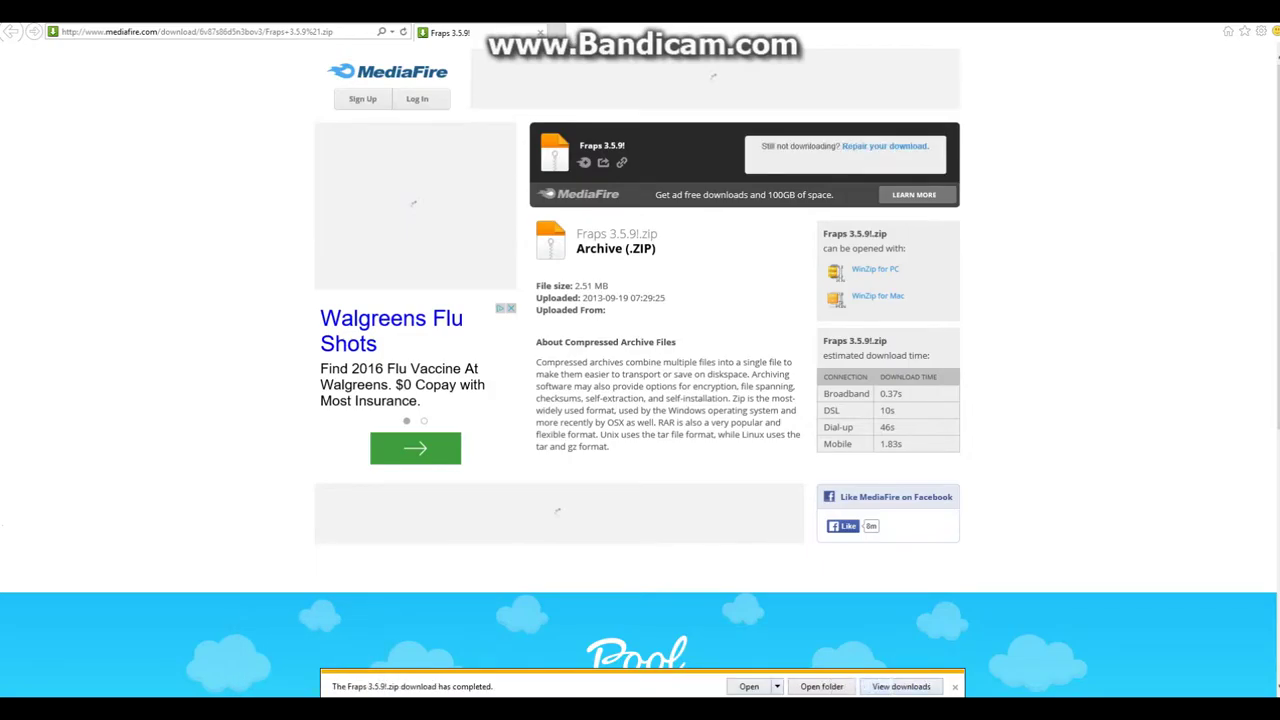
Step: Open the downloaded Fraps 3.5.9! archive from the Downloads folder in File Explorer
click(342, 708)
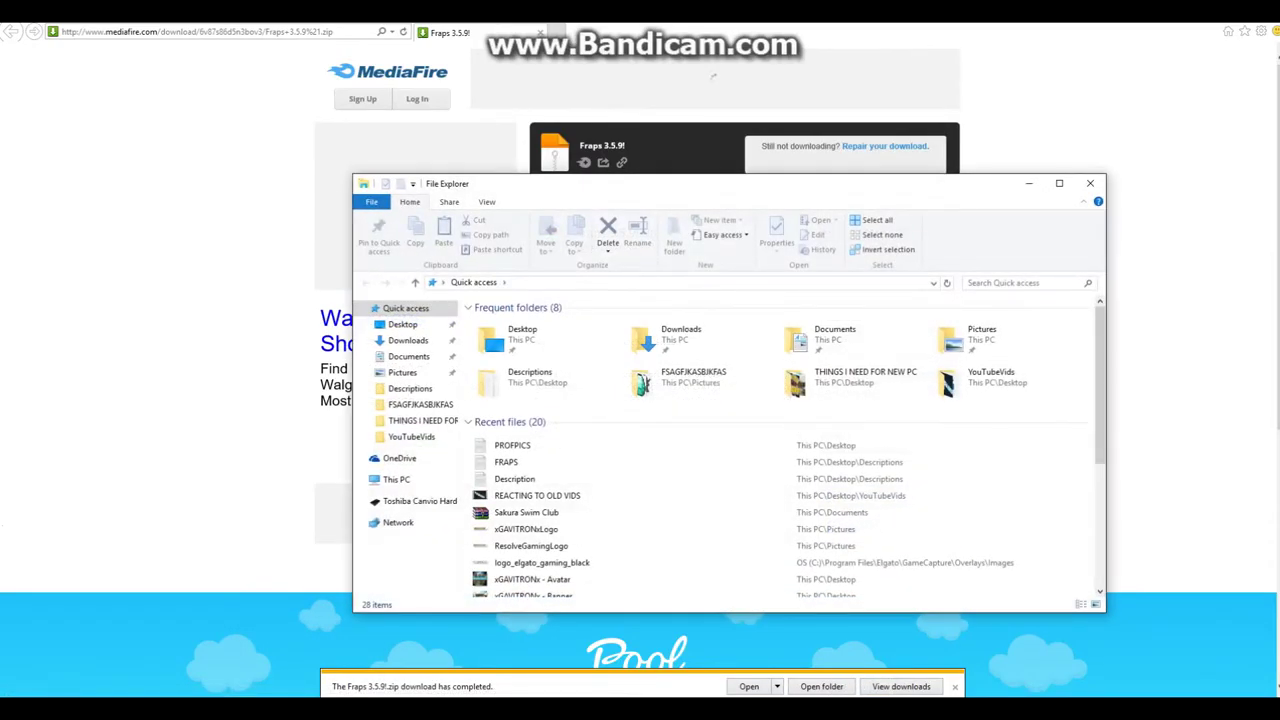
click(408, 341)
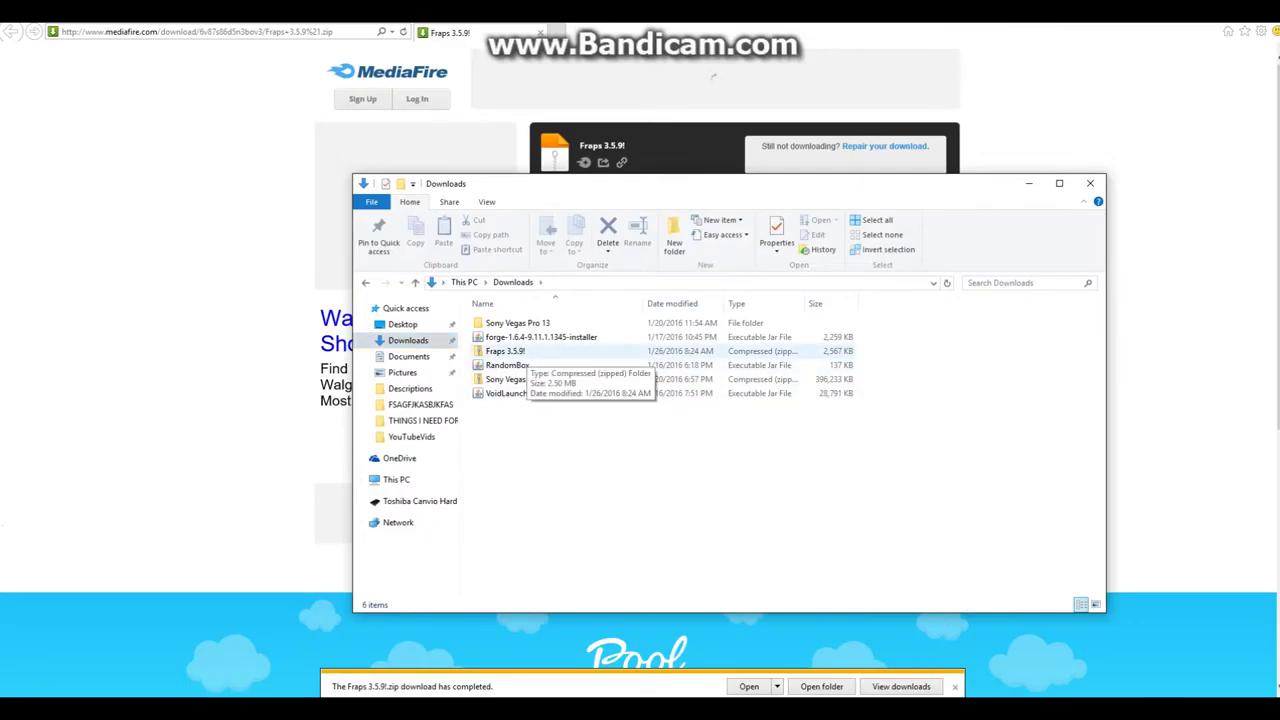
double_click(515, 352)
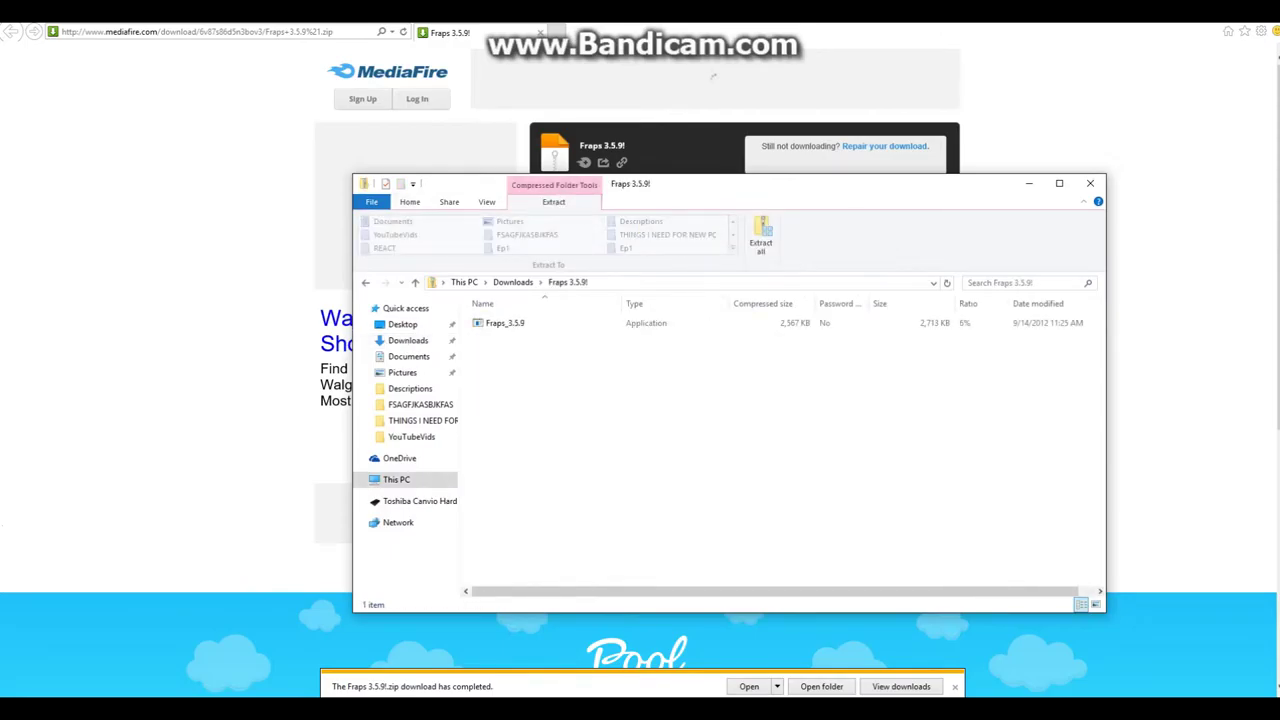
click(513, 282)
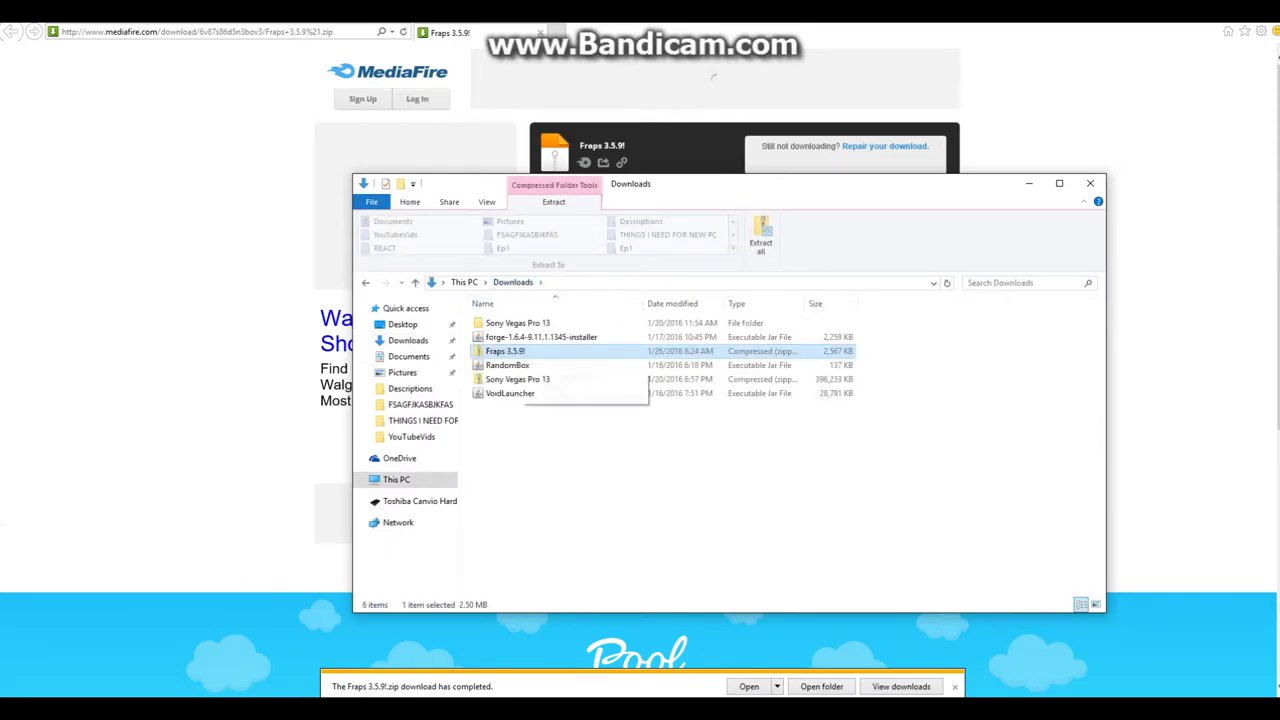
key(Return)
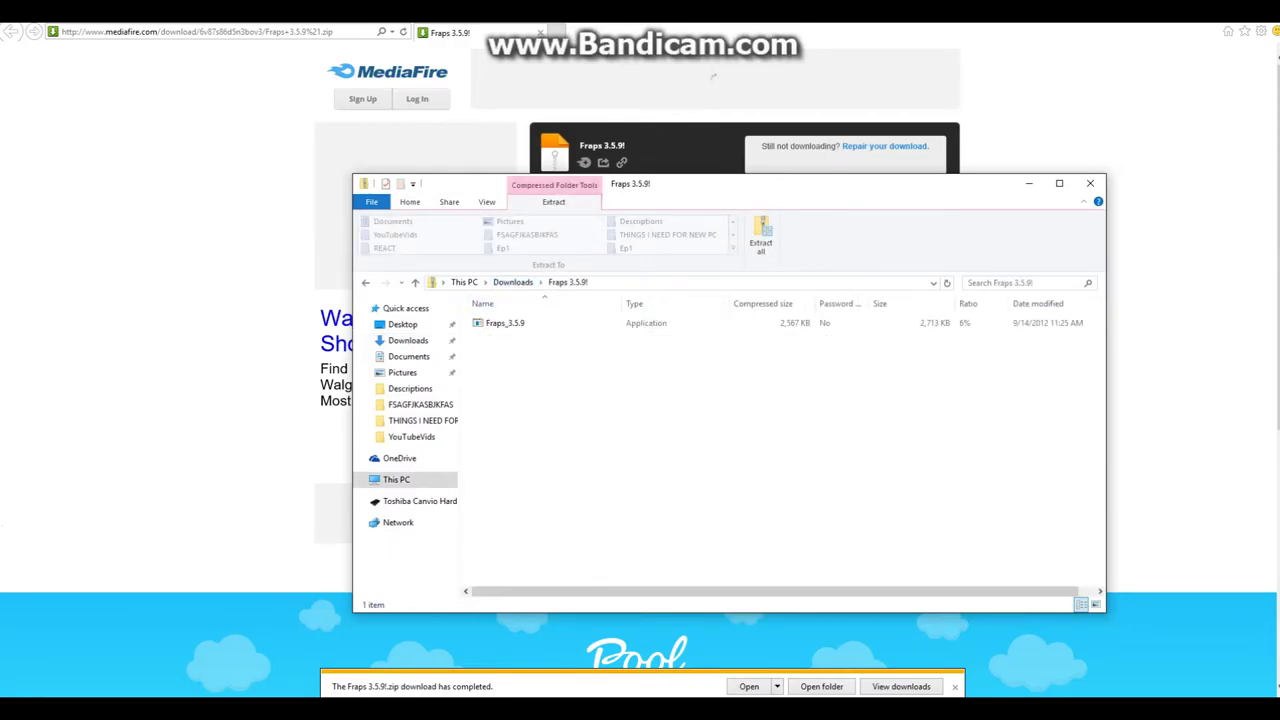
Step: Launch the Fraps_3.5.9 installer from the archive and allow it to run despite Windows SmartScreen
key(Down)
key(Return)
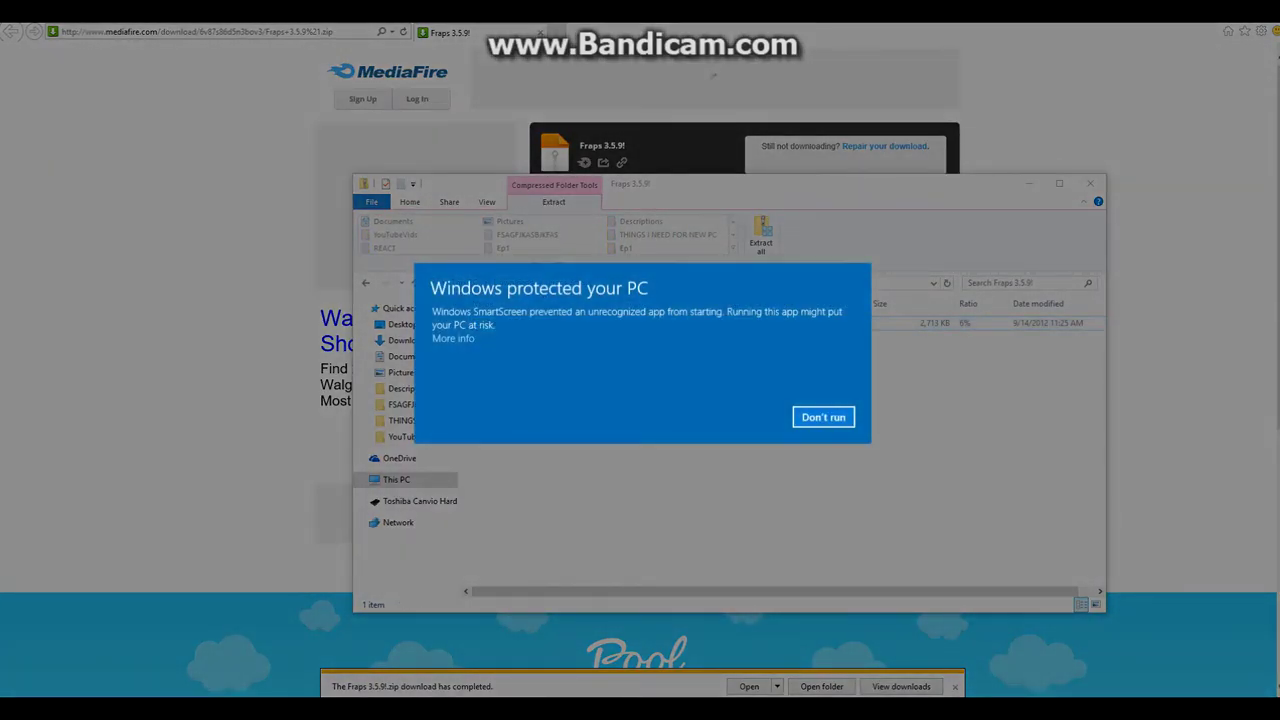
click(453, 339)
click(740, 417)
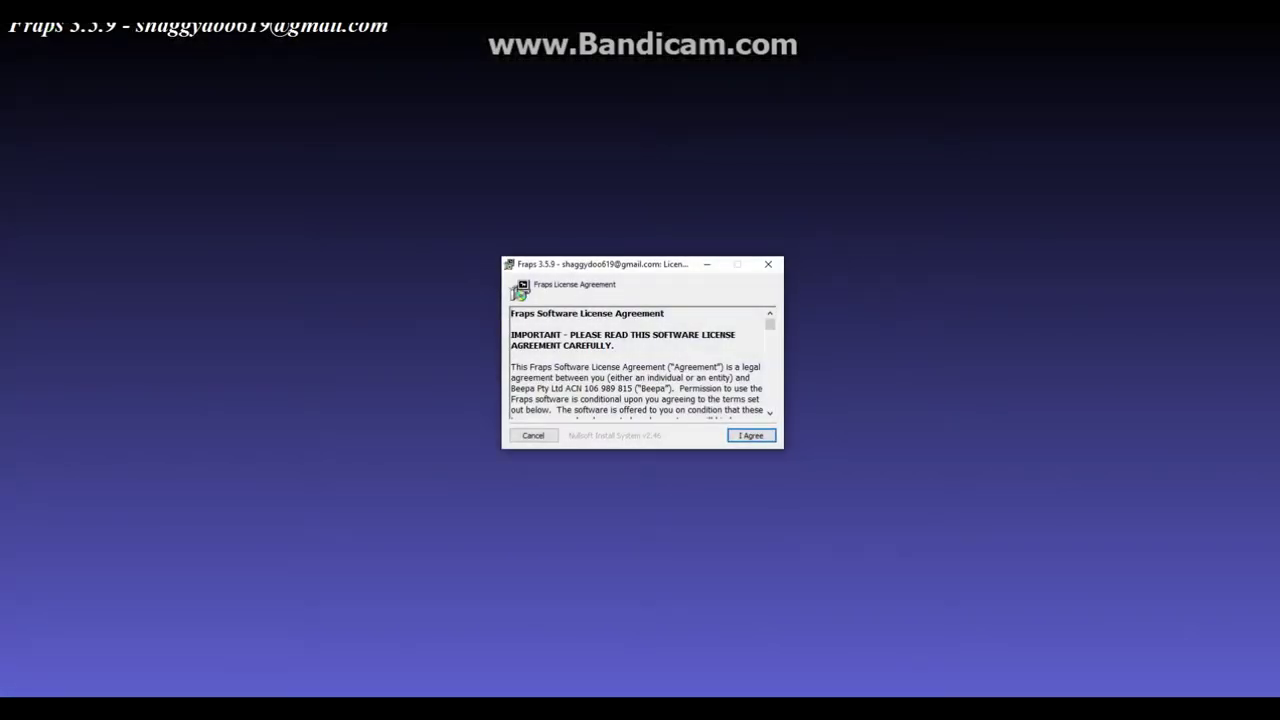
Step: Accept the licence agreement, install Fraps with the default options, and close the installer and the browser
key(Return)
key(Return)
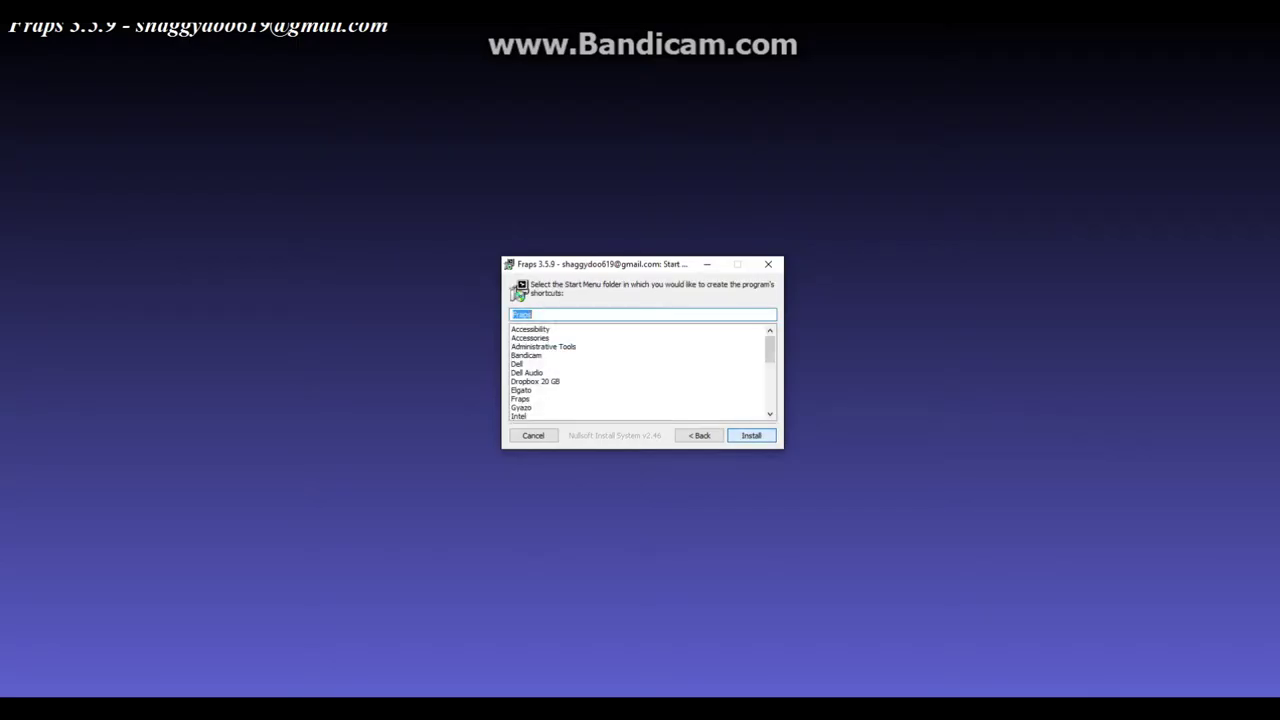
key(Return)
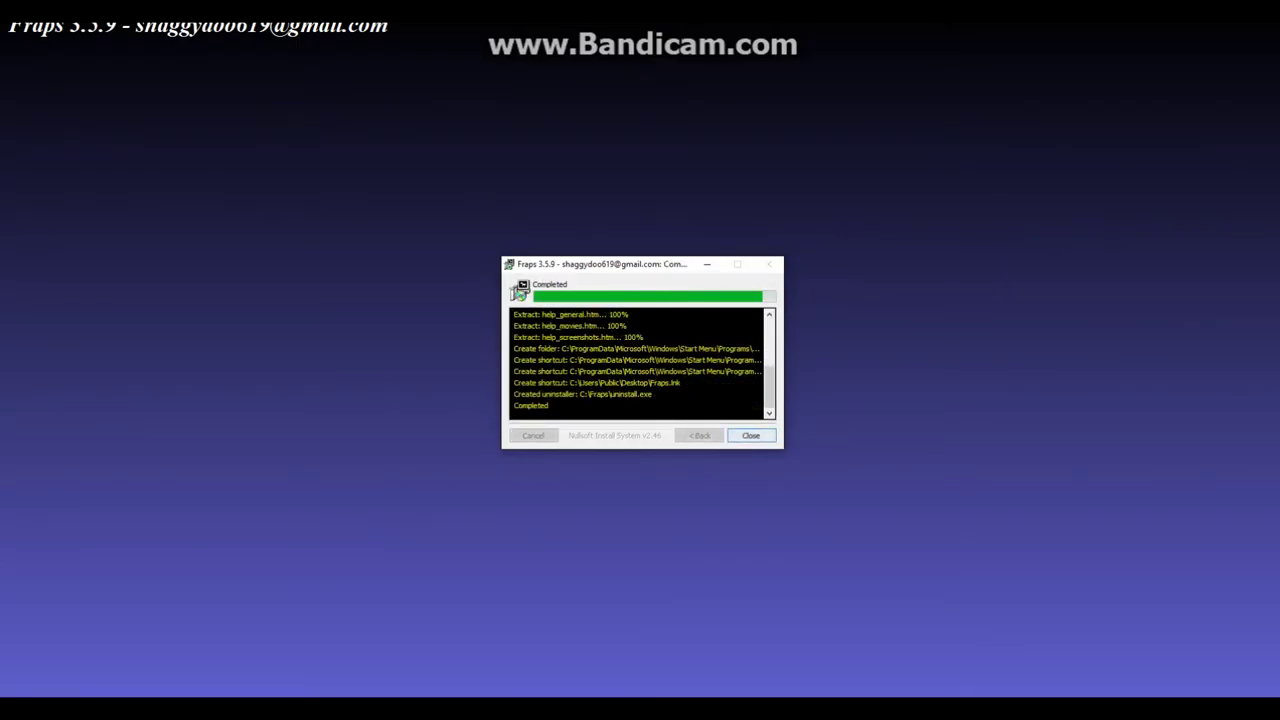
key(Return)
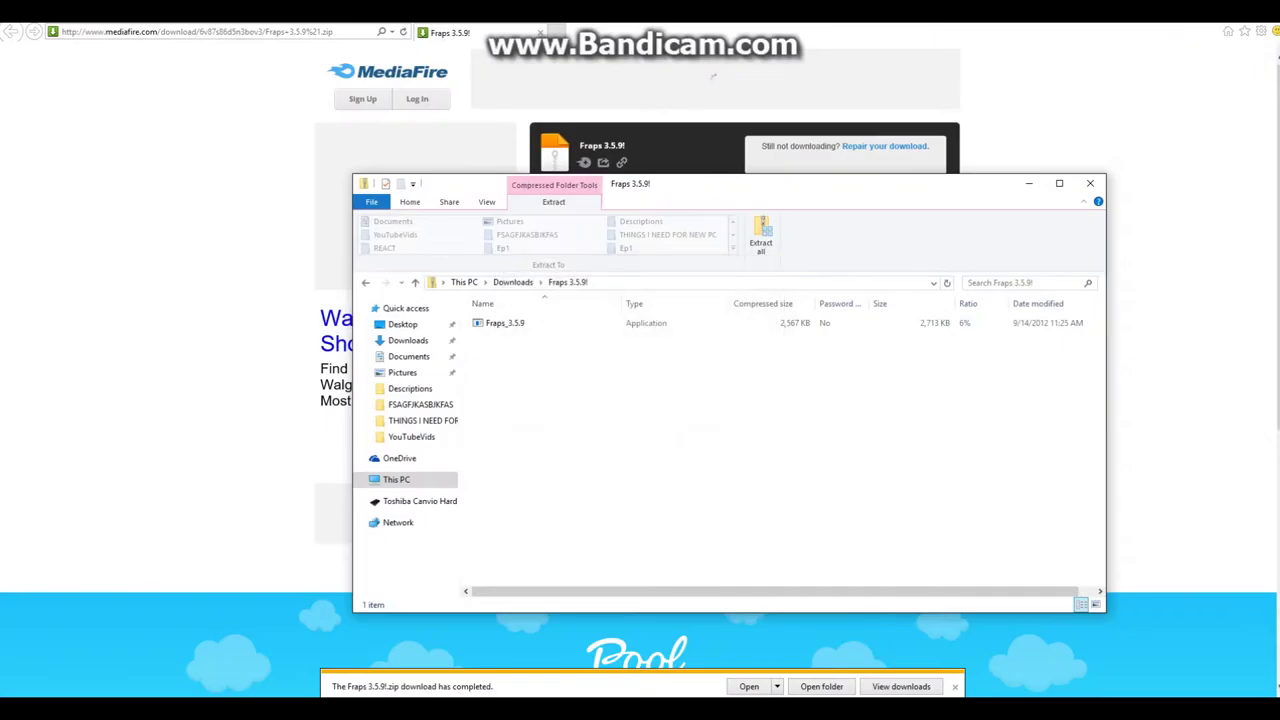
key(alt+F4)
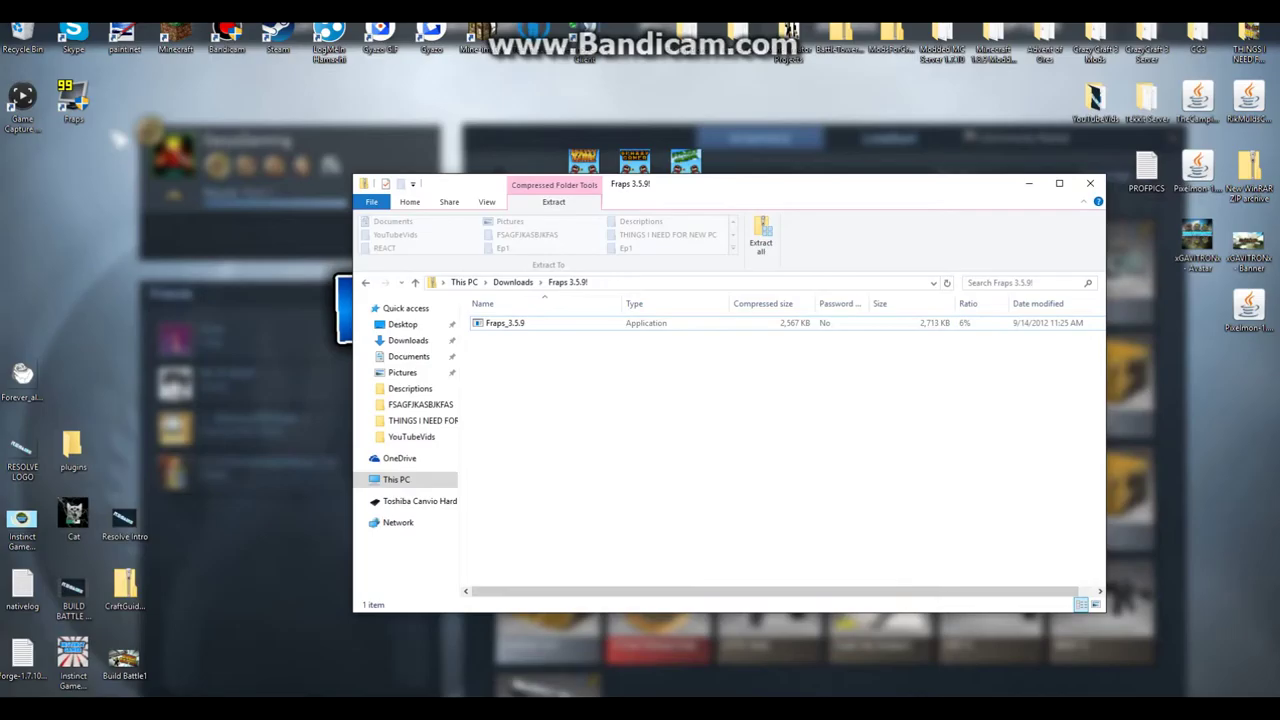
Step: Move the archive window slightly aside and launch Fraps from its desktop shortcut
drag(649, 188, 606, 160)
click(118, 122)
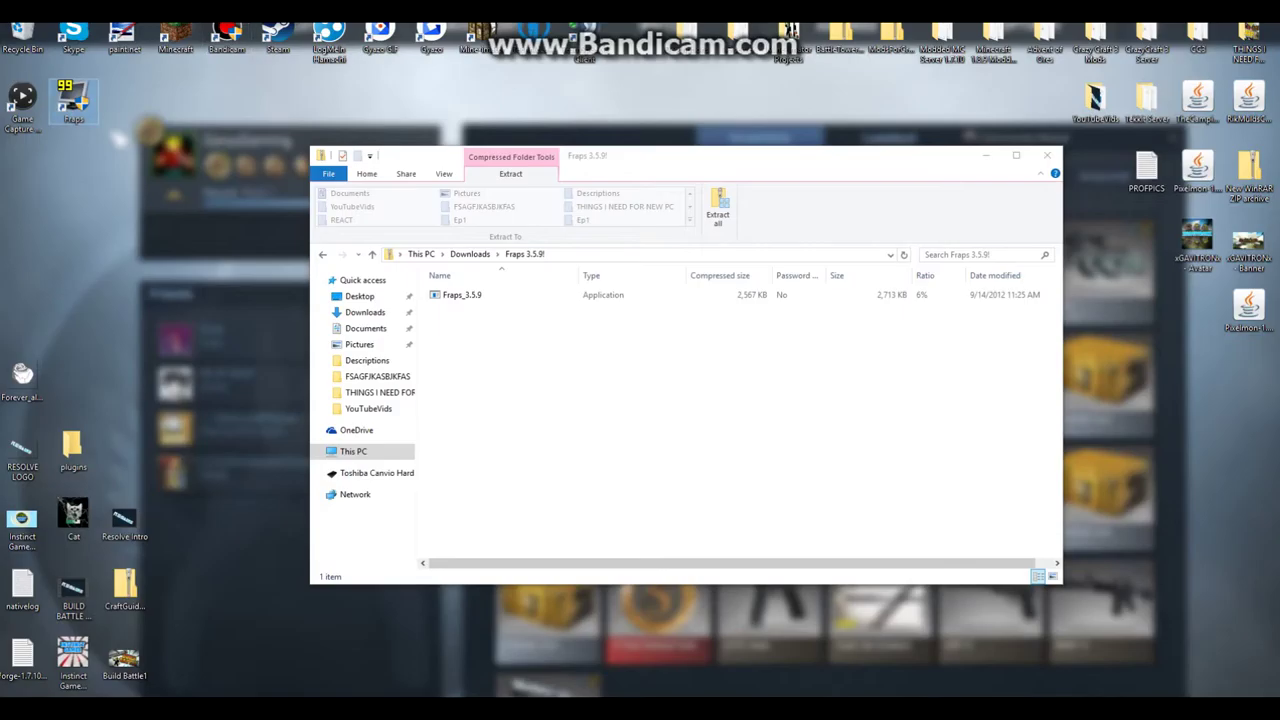
click(118, 138)
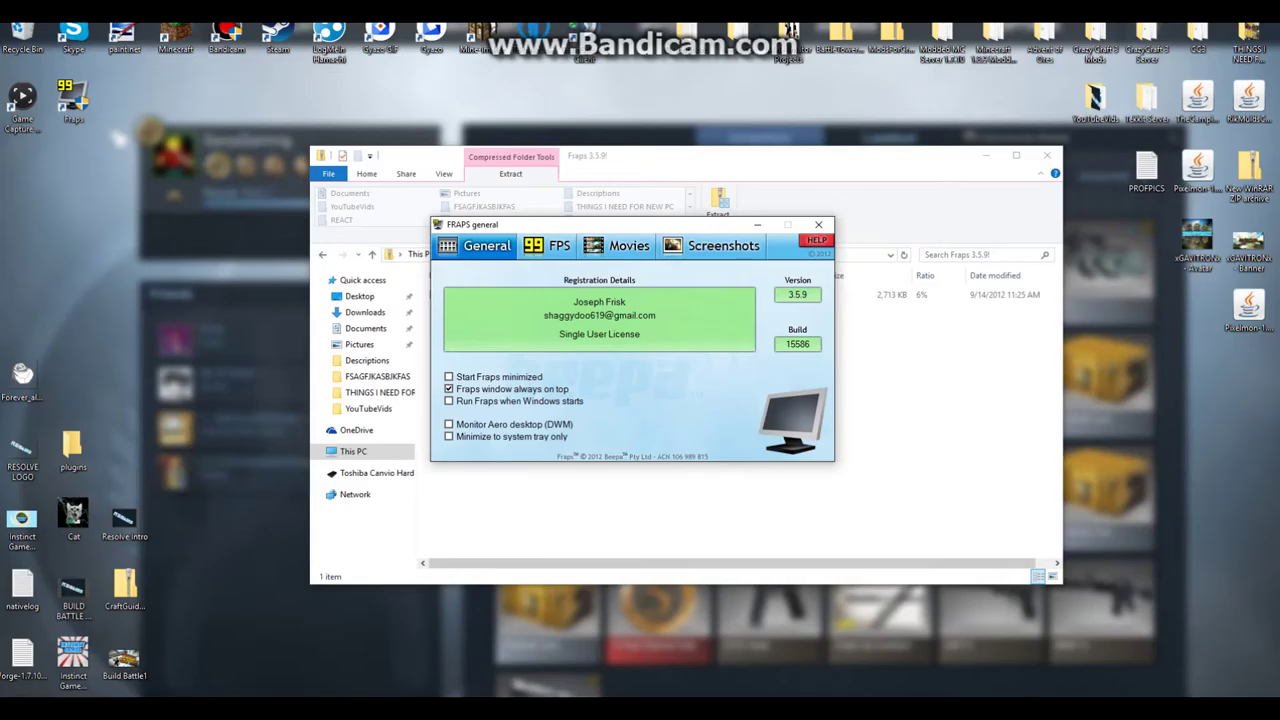
Step: In the Fraps movie settings, enable recording of external input and set video capture to 60 fps
click(617, 247)
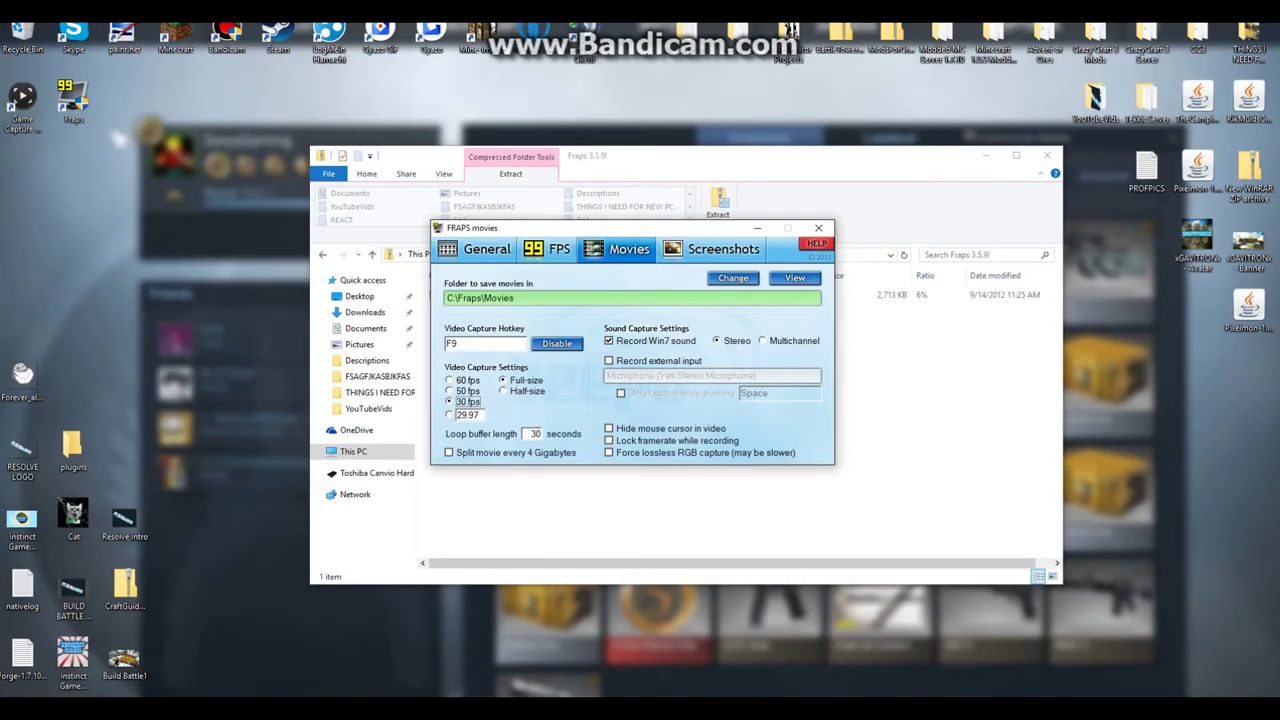
click(609, 361)
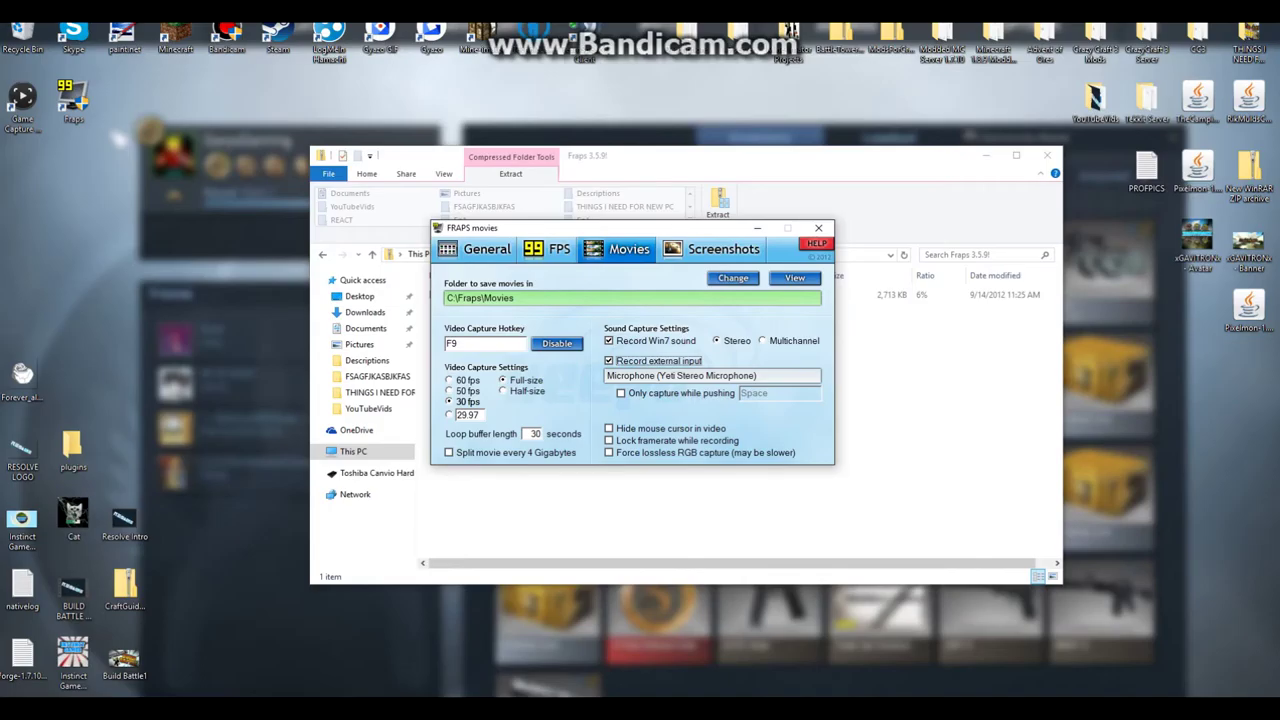
click(451, 381)
Step: Review the video capture hotkey and the other Fraps settings pages, and return to the movie settings
click(480, 344)
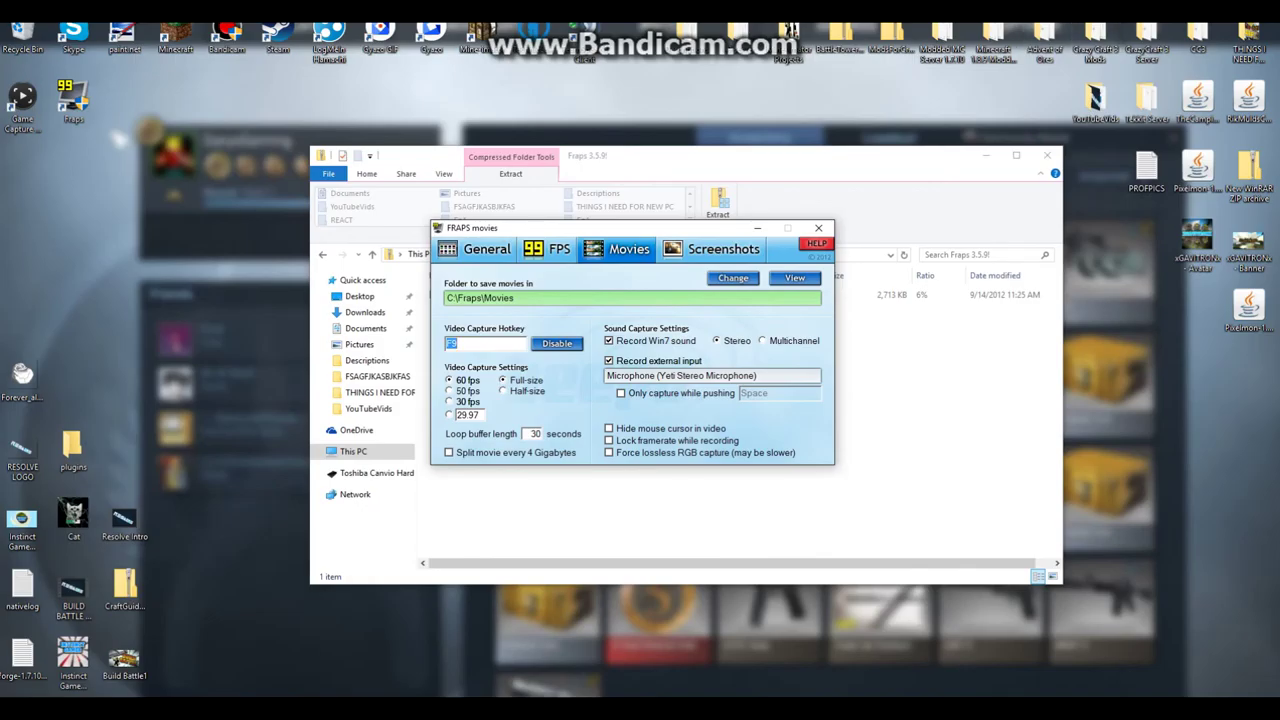
click(713, 250)
key(ctrl+shift+Tab)
key(ctrl+shift+Tab)
click(618, 250)
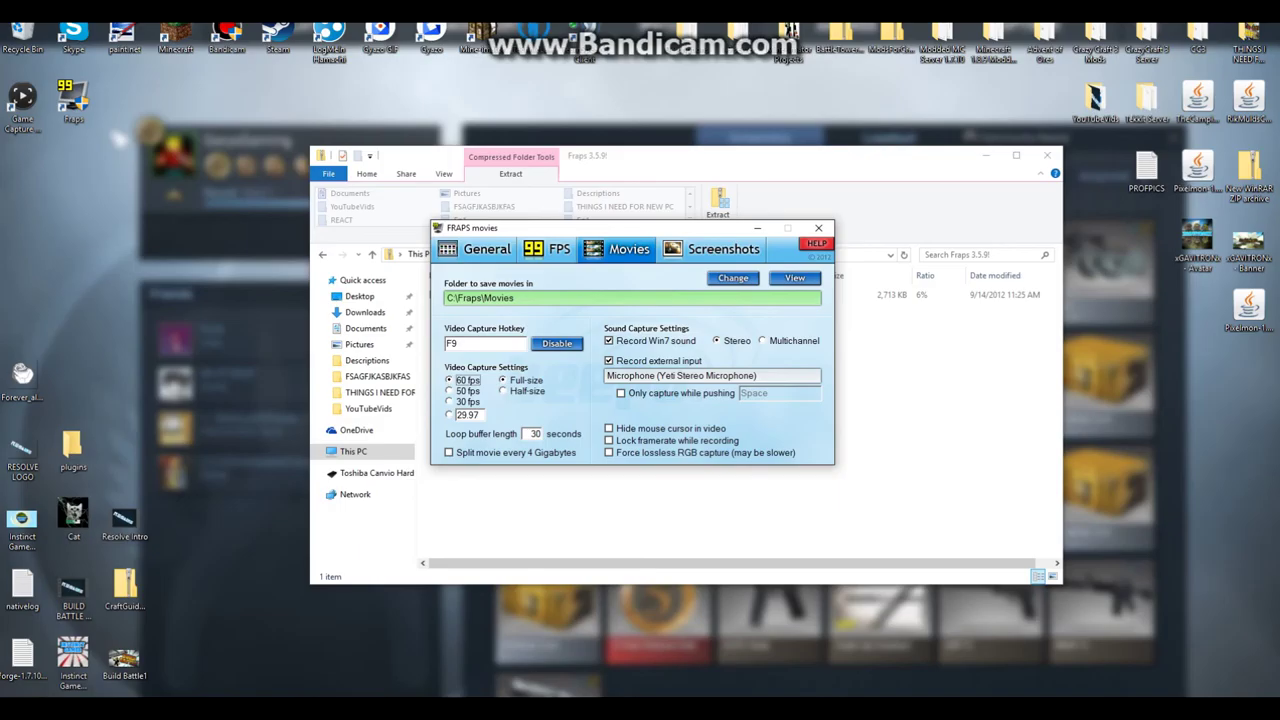